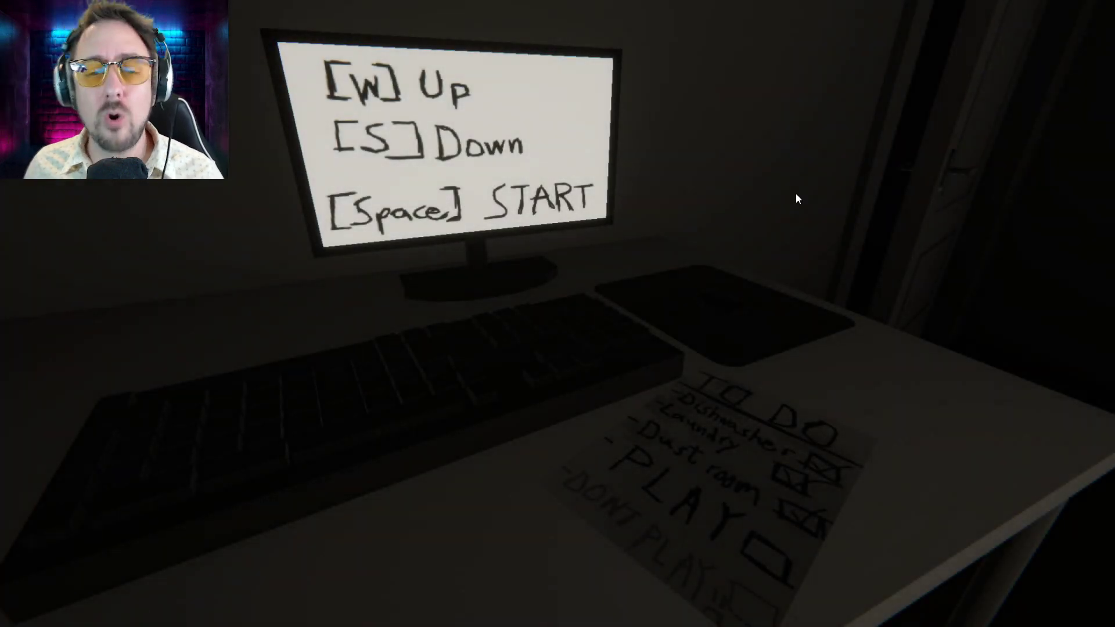
Launch Mannequins from the in-game computer monitor.
key("space")
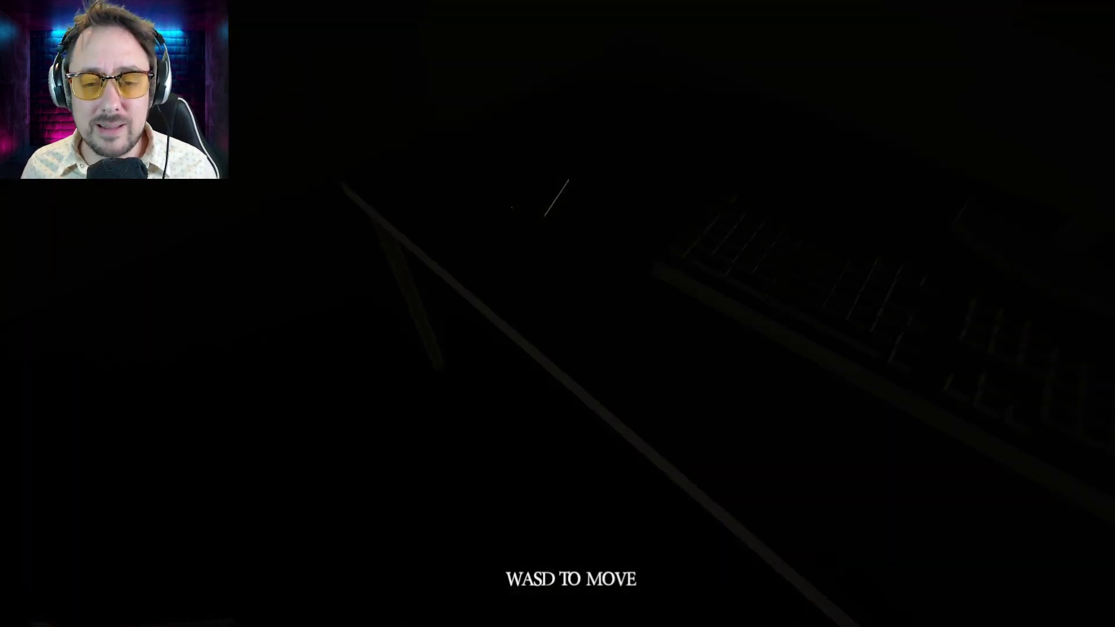
Pick up the phone, toggle its flashlight off and on, and open the bedroom door.
key("e")
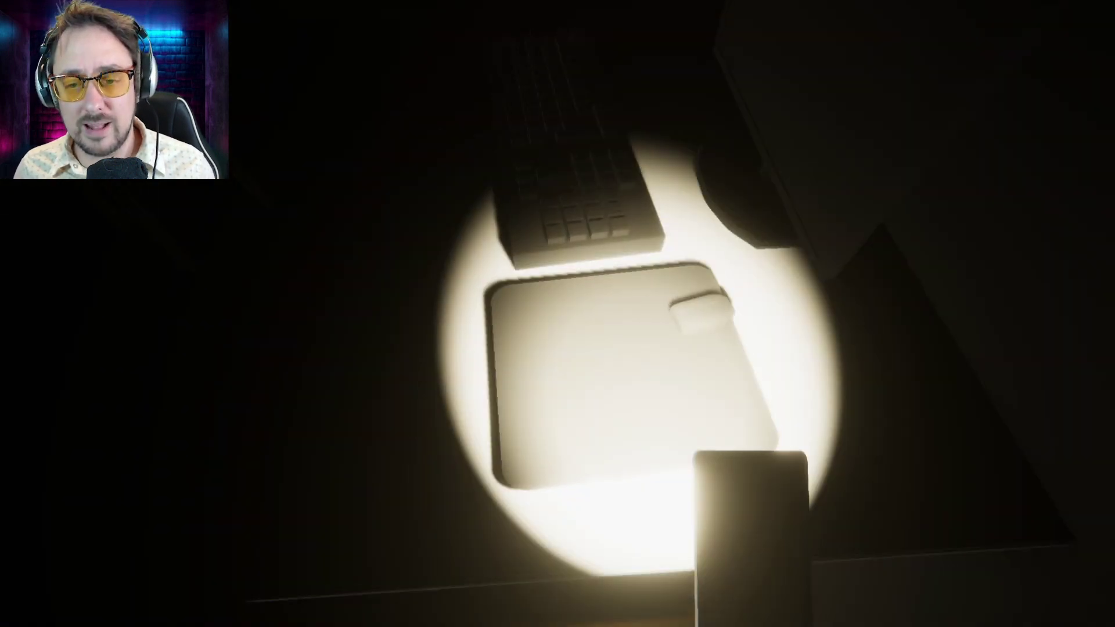
key("f")
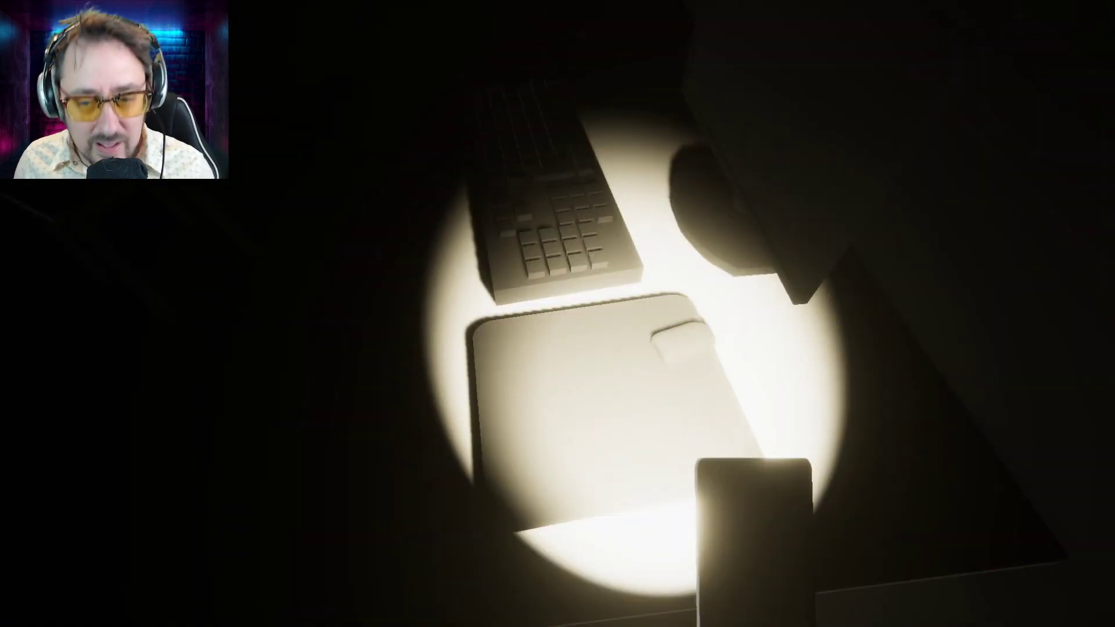
key("f")
key("f")
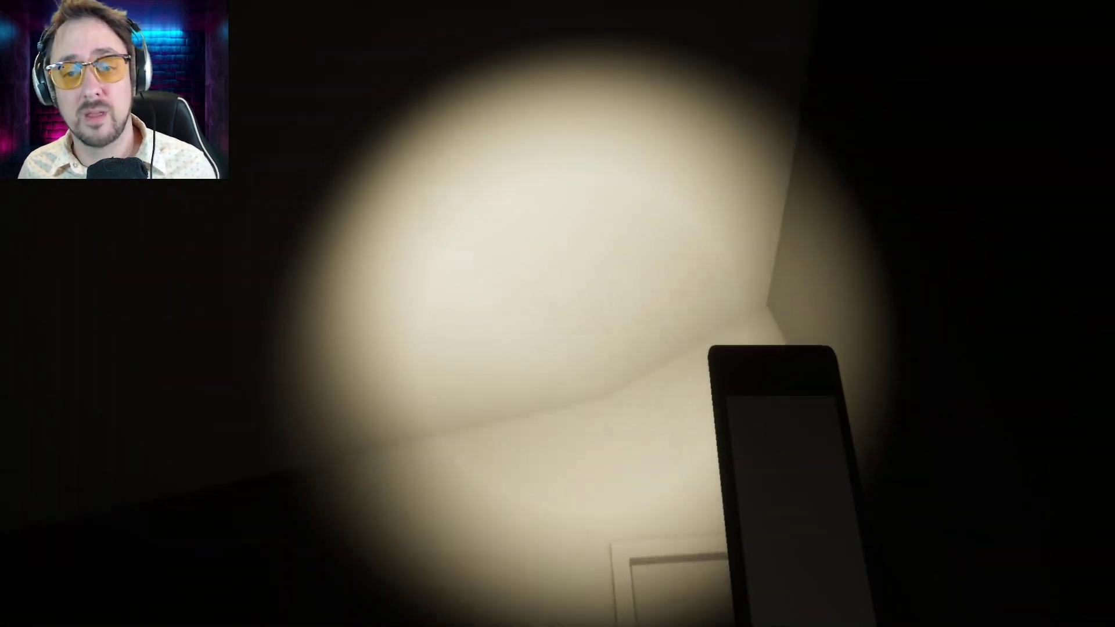
key("e")
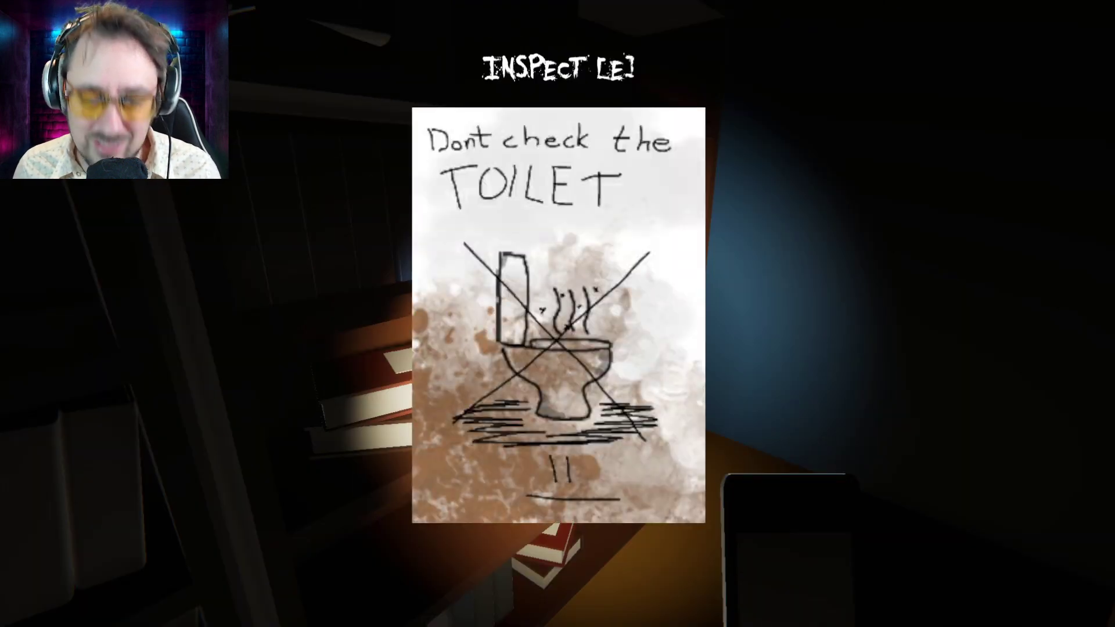
Close the 'Don't check the TOILET' note and try the locked white door.
key("e")
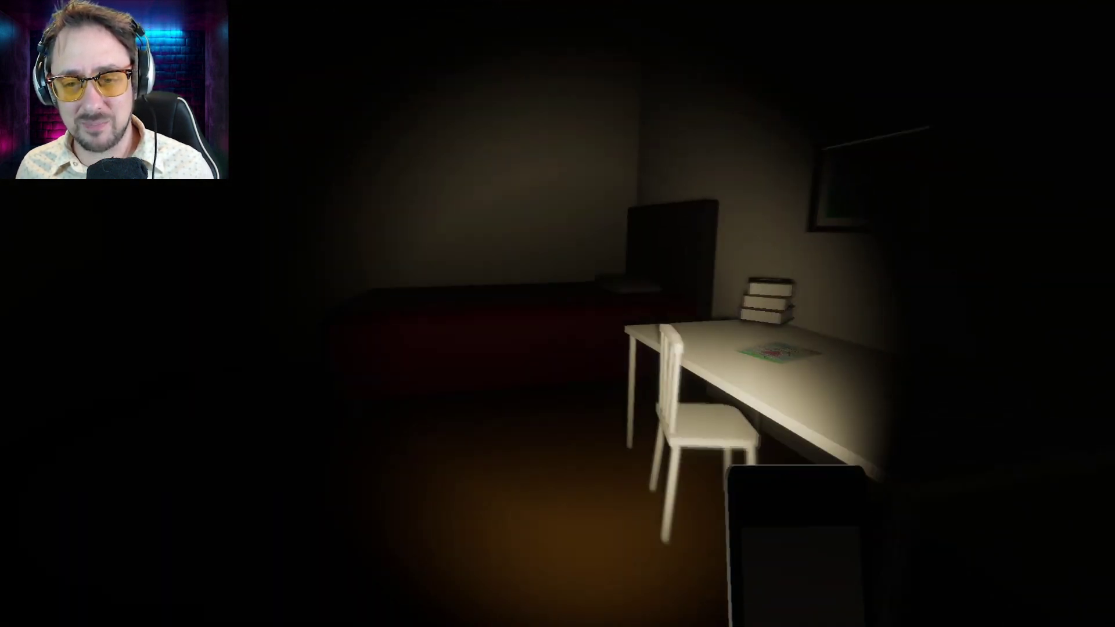
Examine and put away the child's drawing, the RUN poster and the mannequin sketch.
key("e")
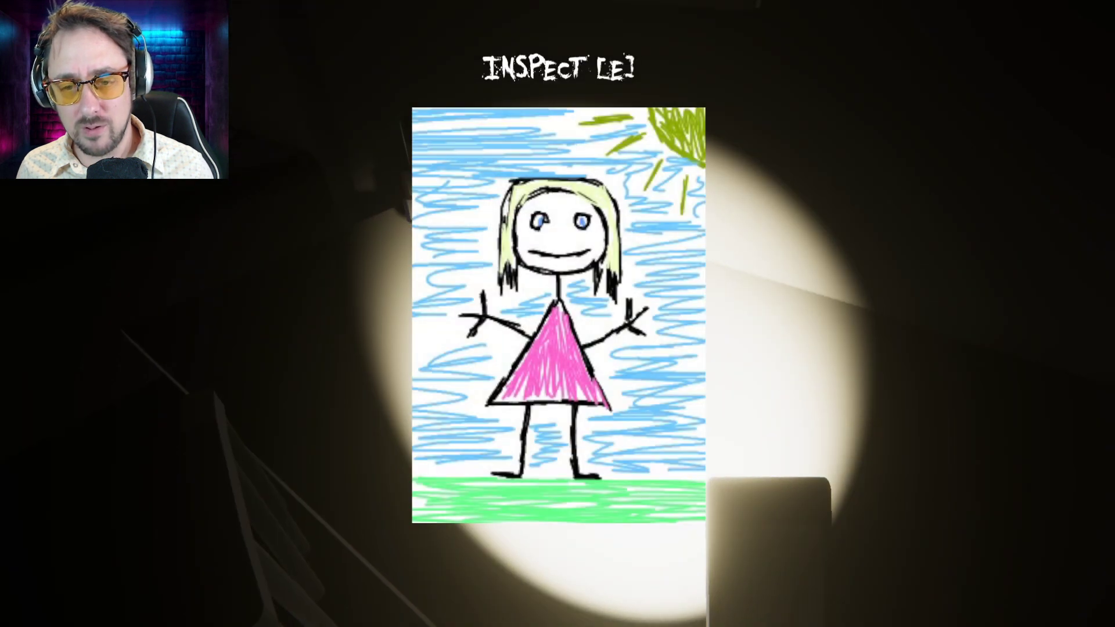
key("e")
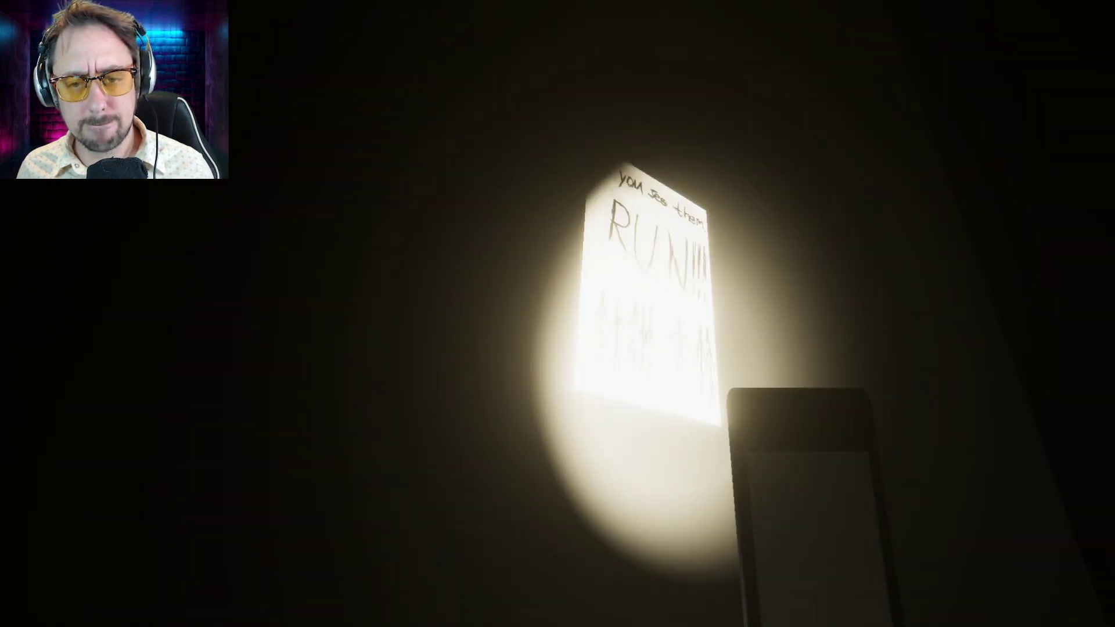
key("e")
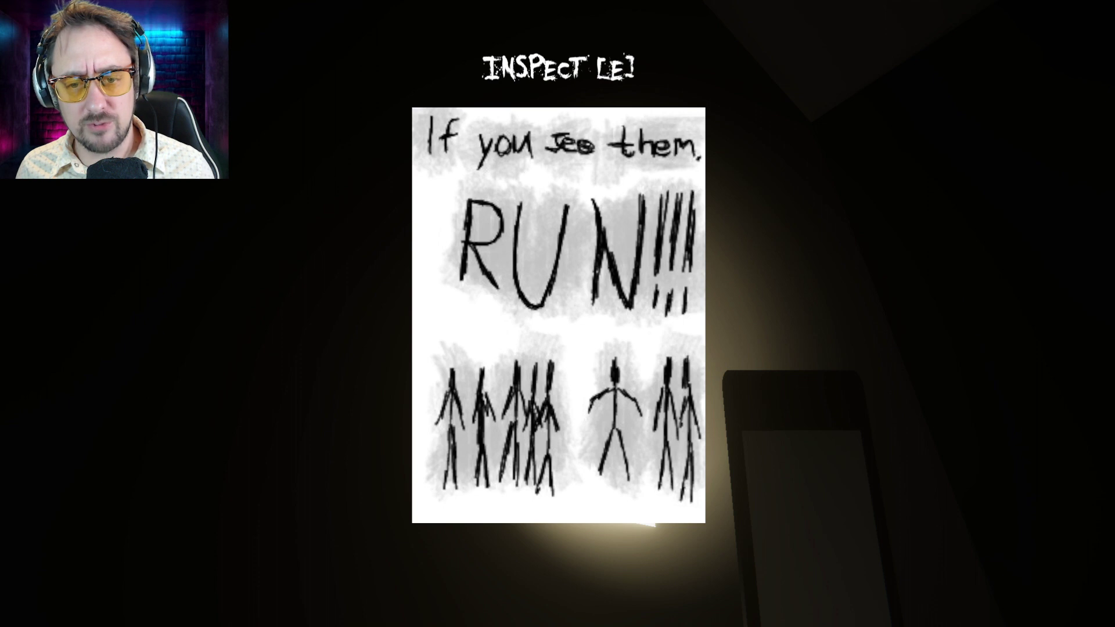
key("e")
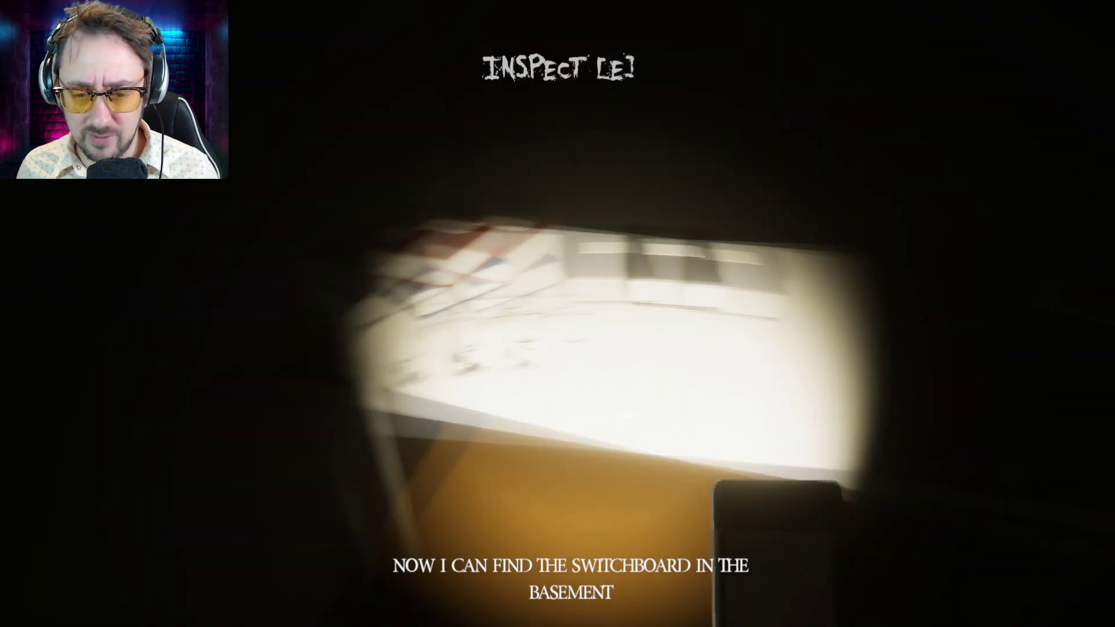
key("e")
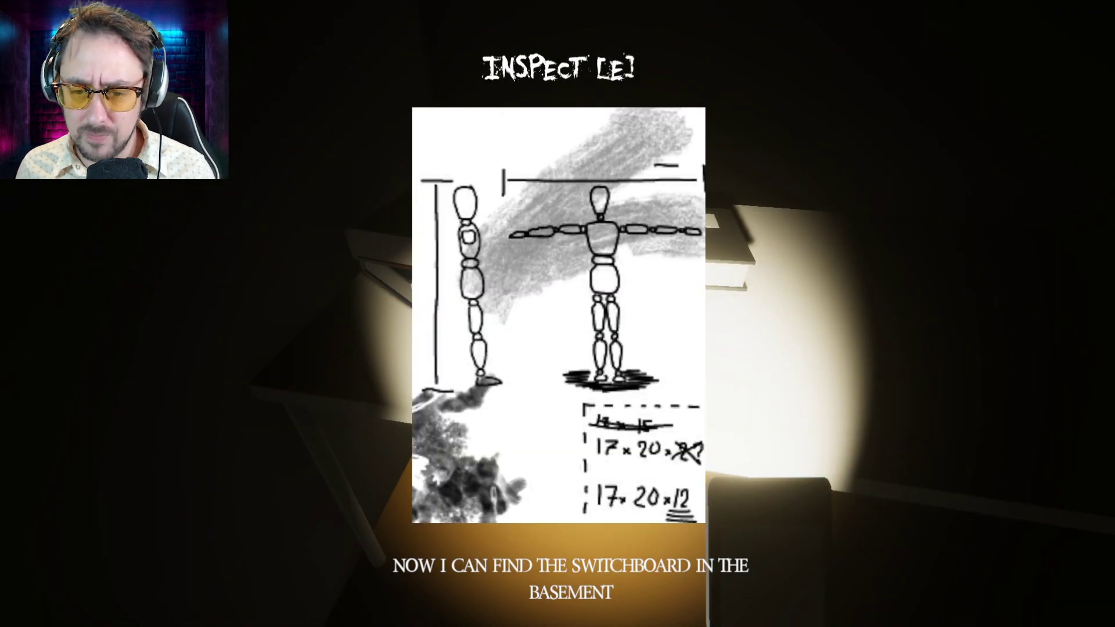
key("e")
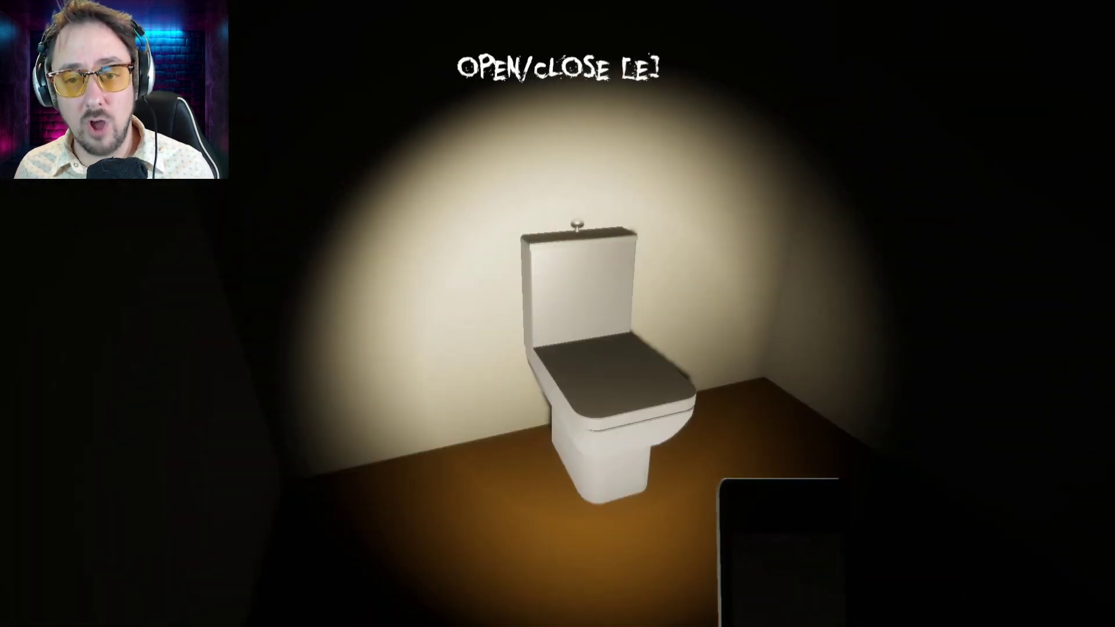
Open the cabinet beside the toilet to search it.
key("e")
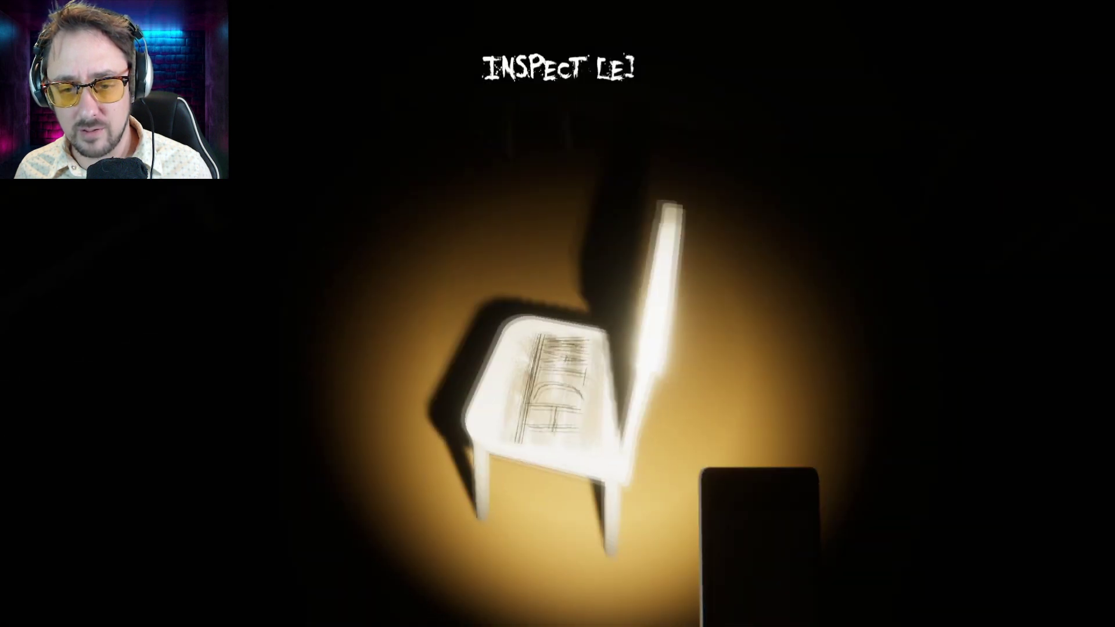
Read the WATCH paper on the chair seat and approach the TV on the bench.
key("e")
key("e")
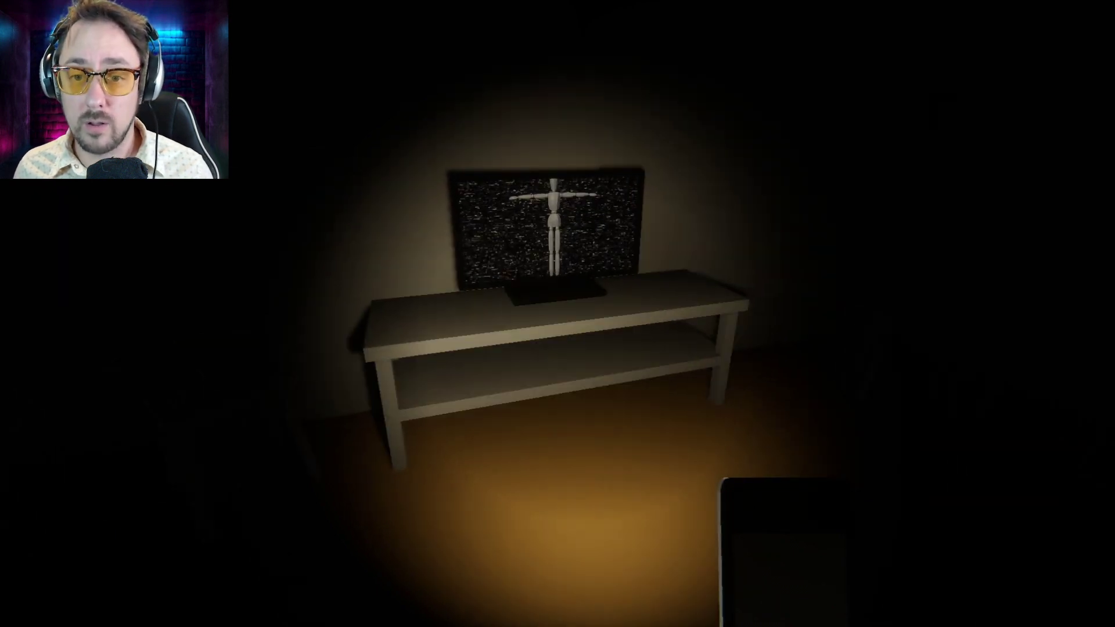
key("w")
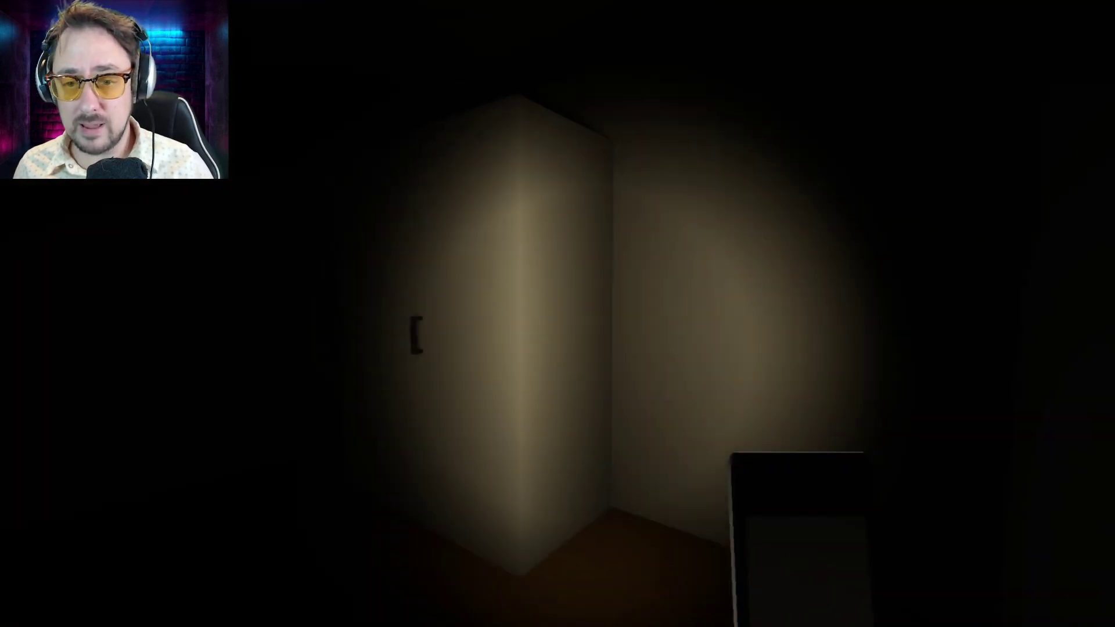
Open the wardrobe, try the locked door, put the drawing away, and inspect the fuse box.
key("e")
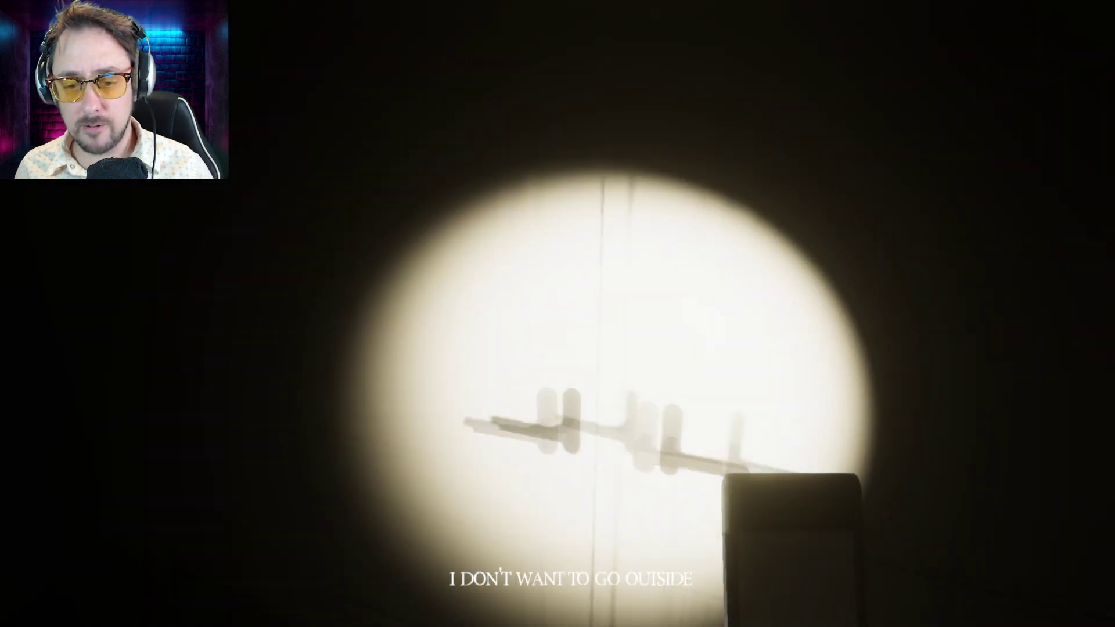
key("e")
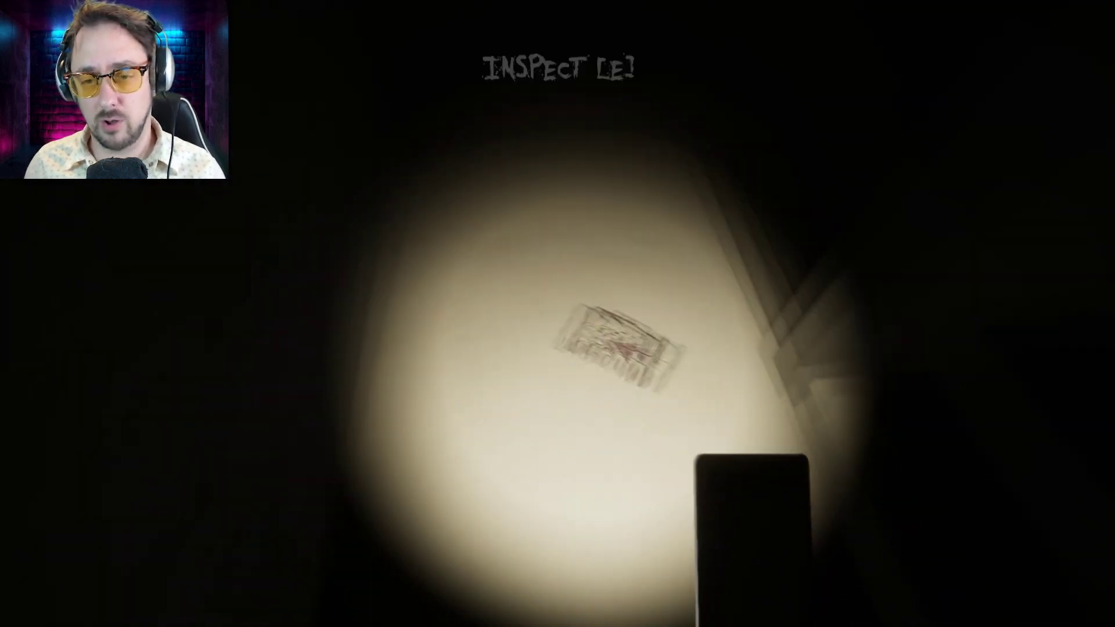
key("e")
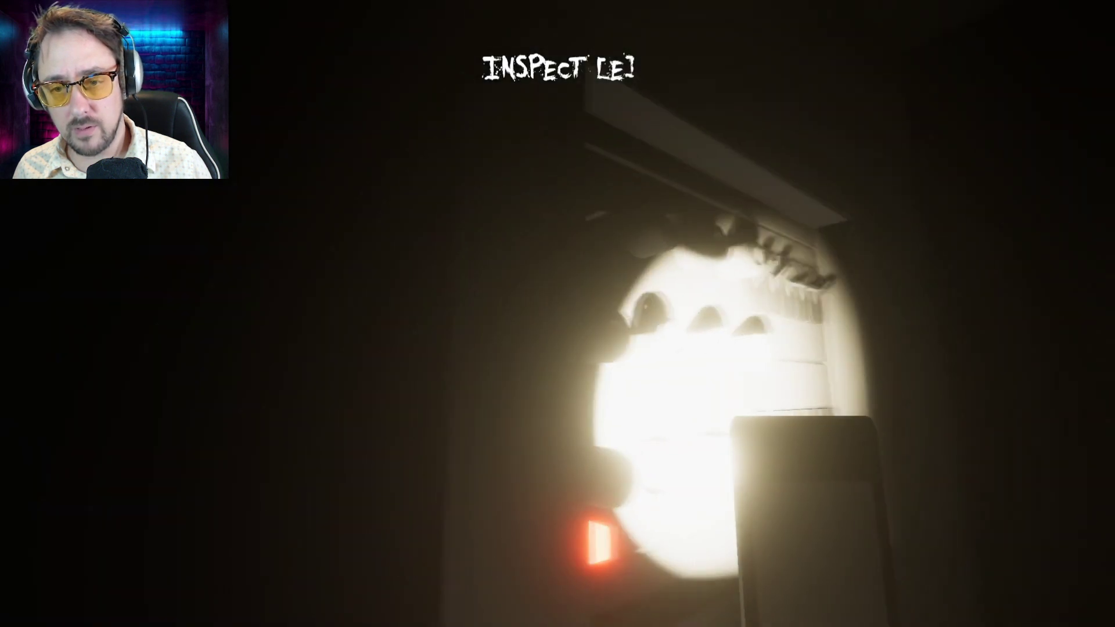
key("e")
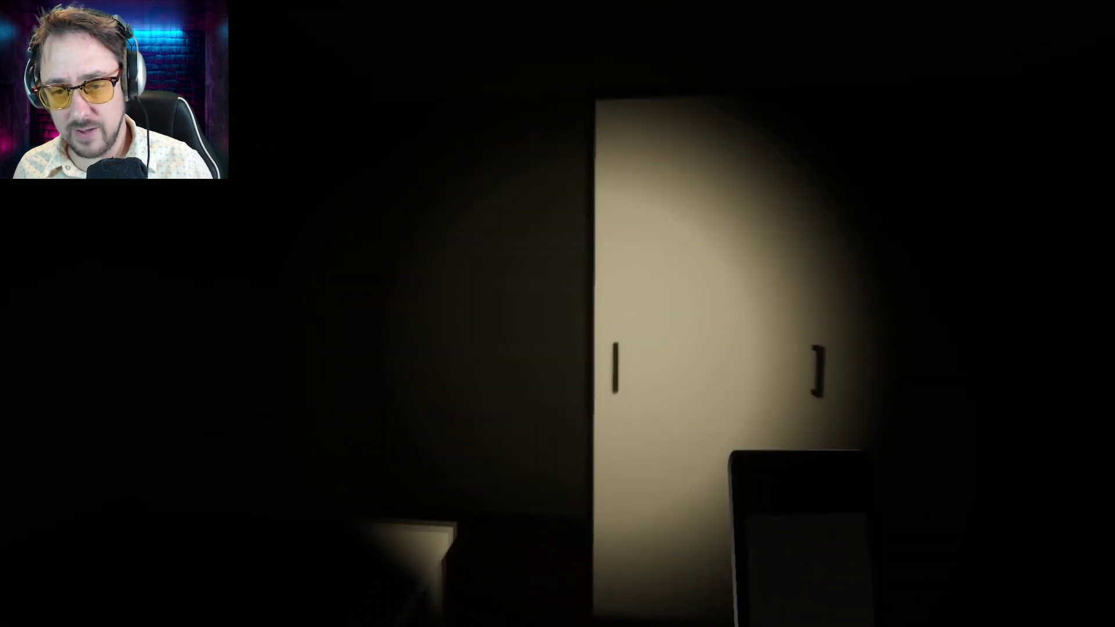
Search the cabinet shelves and try the nearby door for the missing part.
key("e")
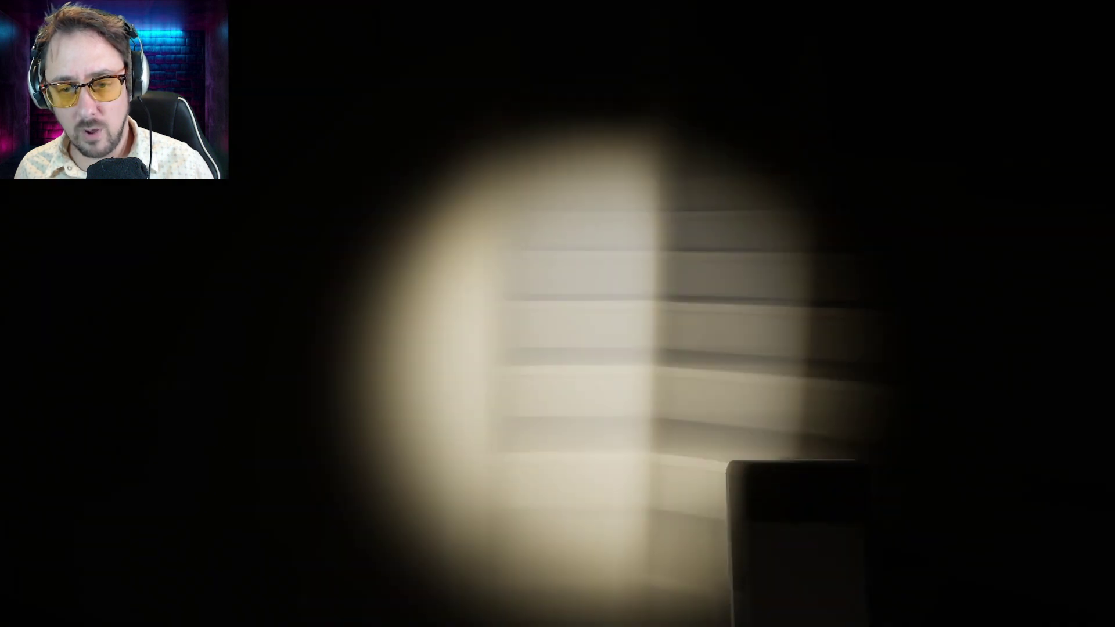
key("e")
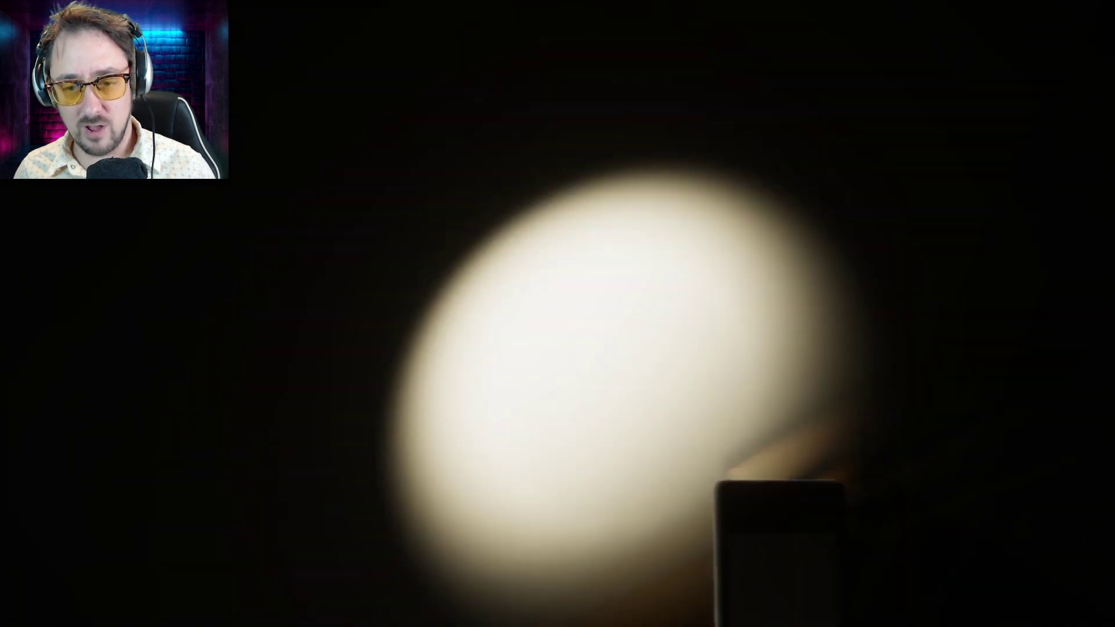
Try the locked basement door a second time.
left_click(558, 314)
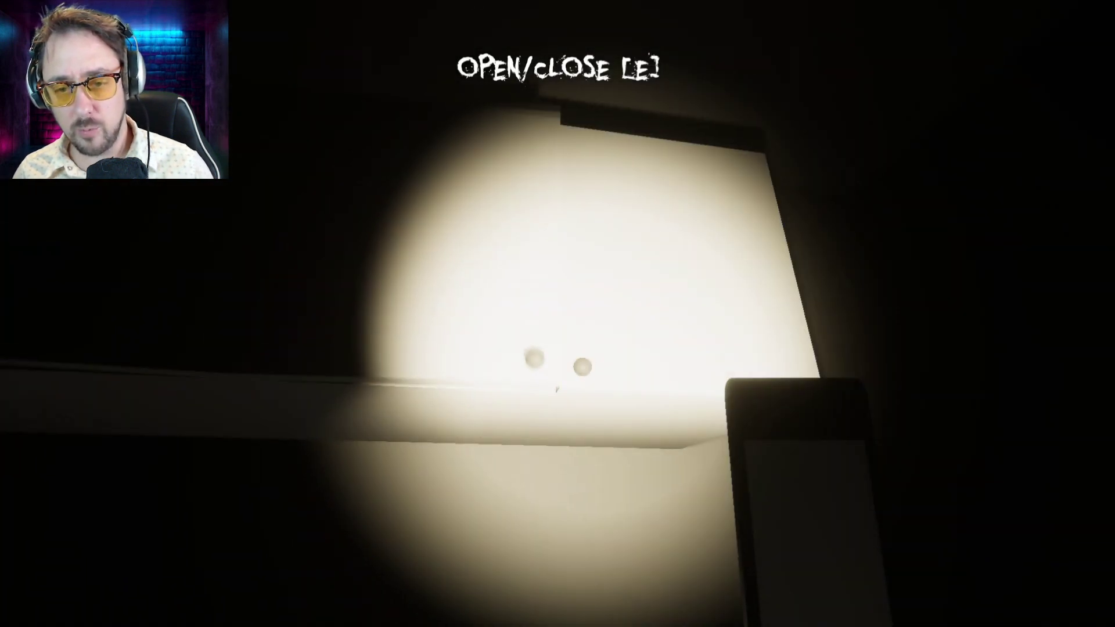
Check the wall cabinet, examine the girl drawing on the table, and open two more cabinets.
key("e")
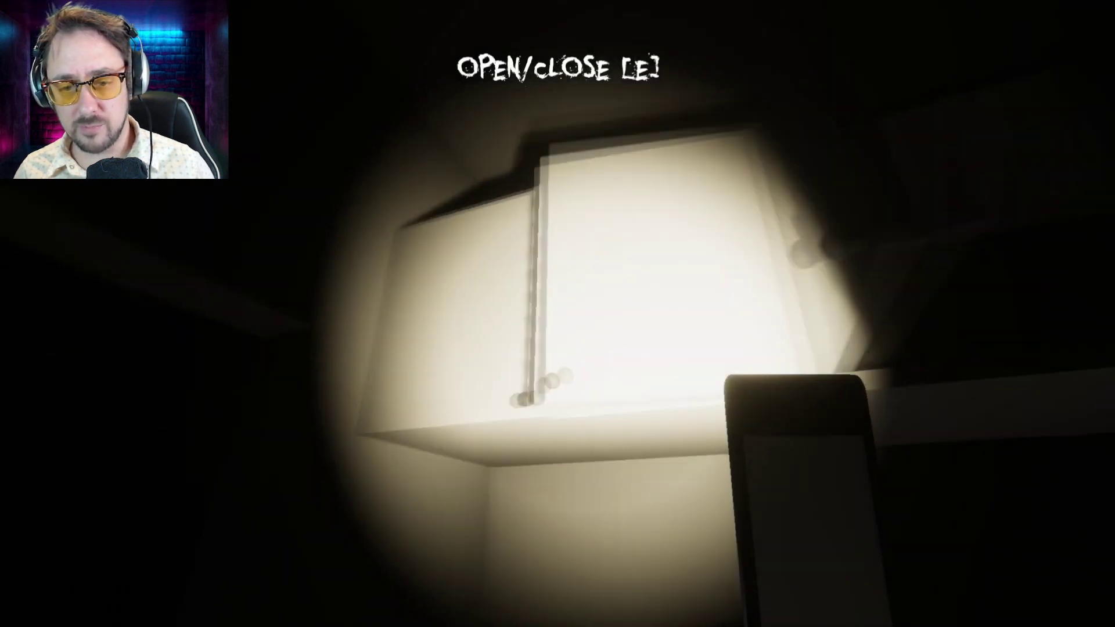
key("e")
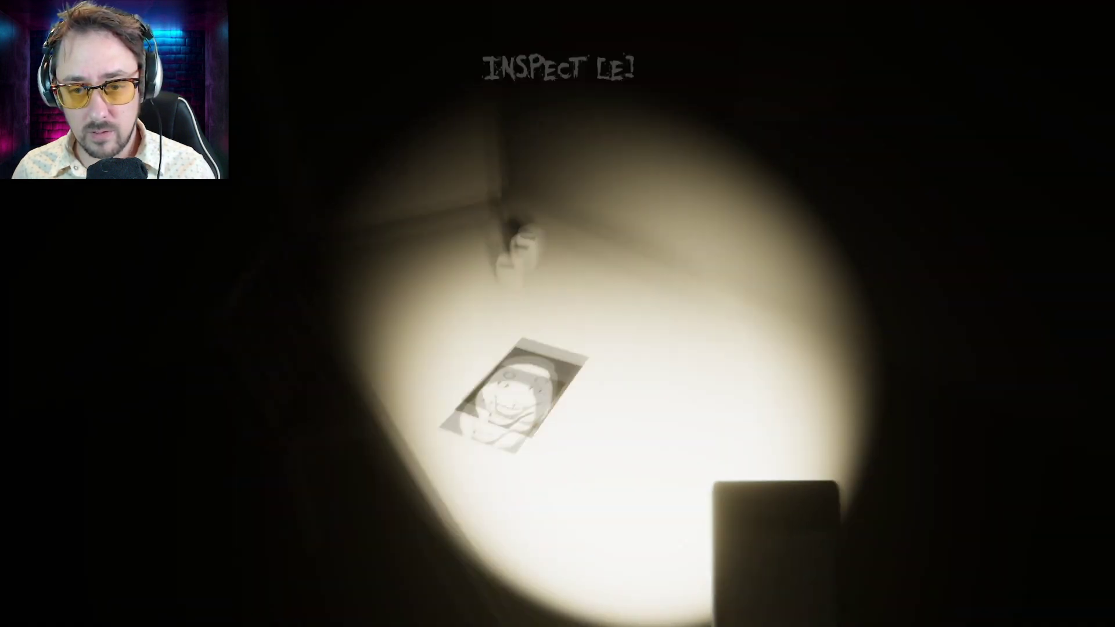
key("e")
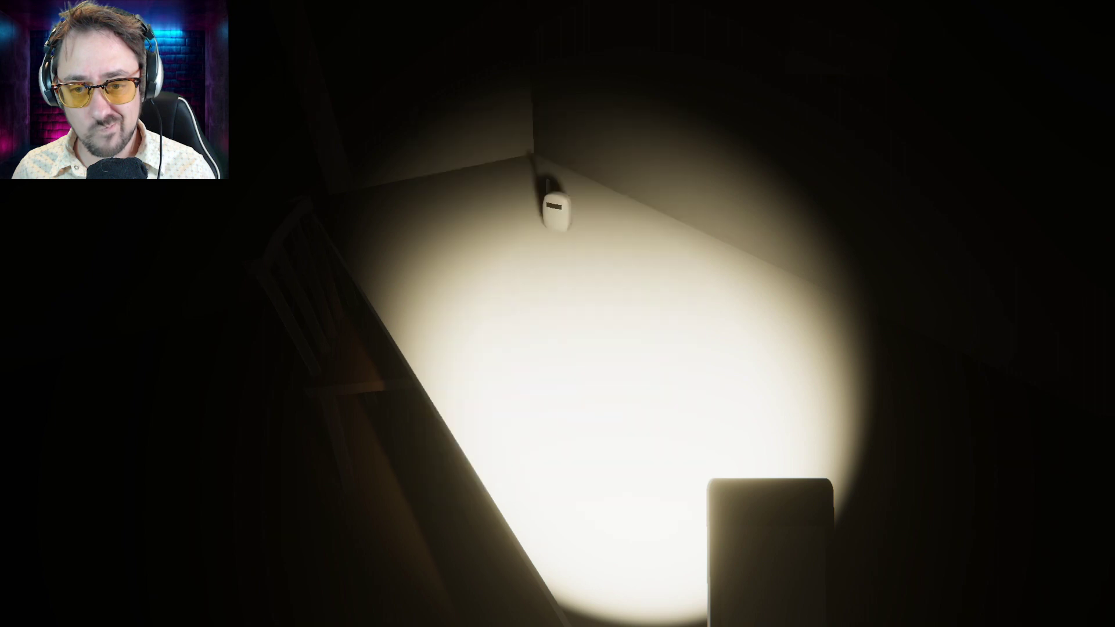
key("e")
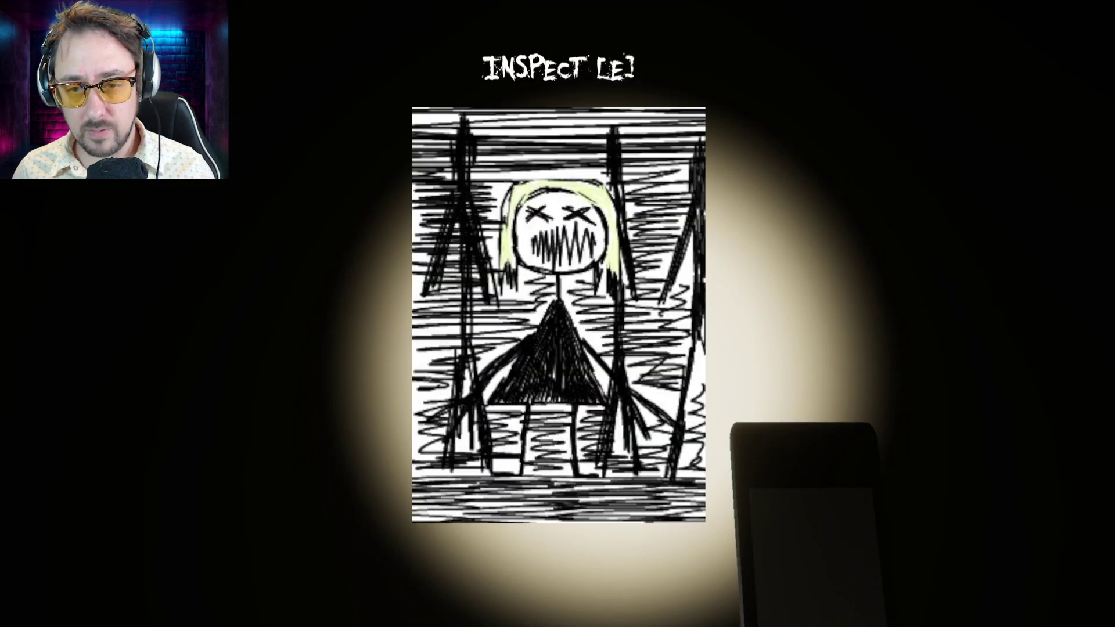
key("e")
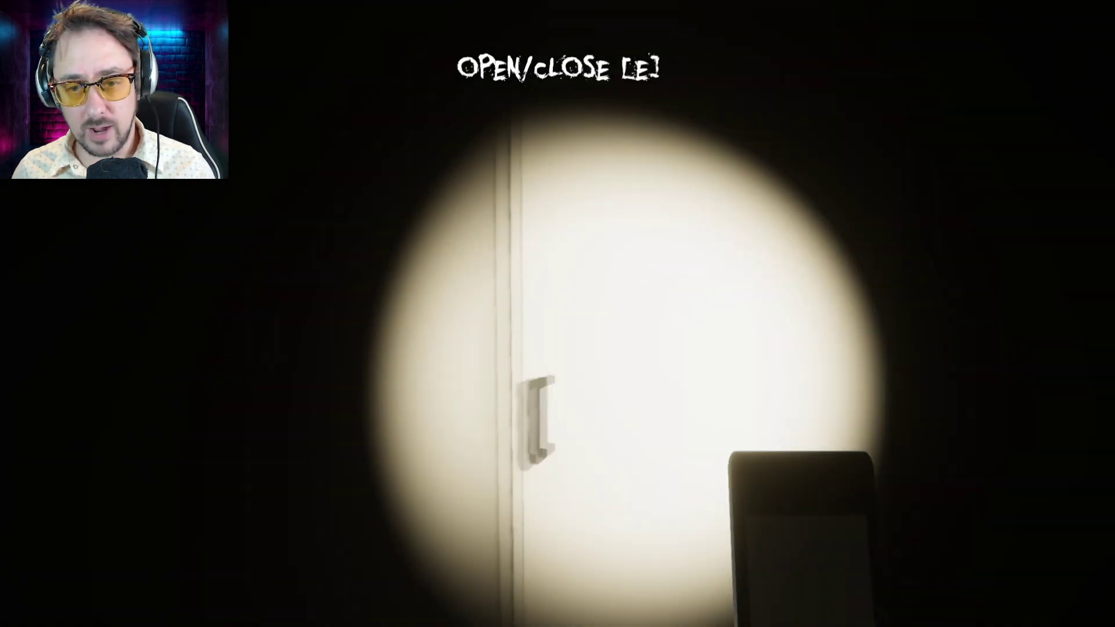
key("e")
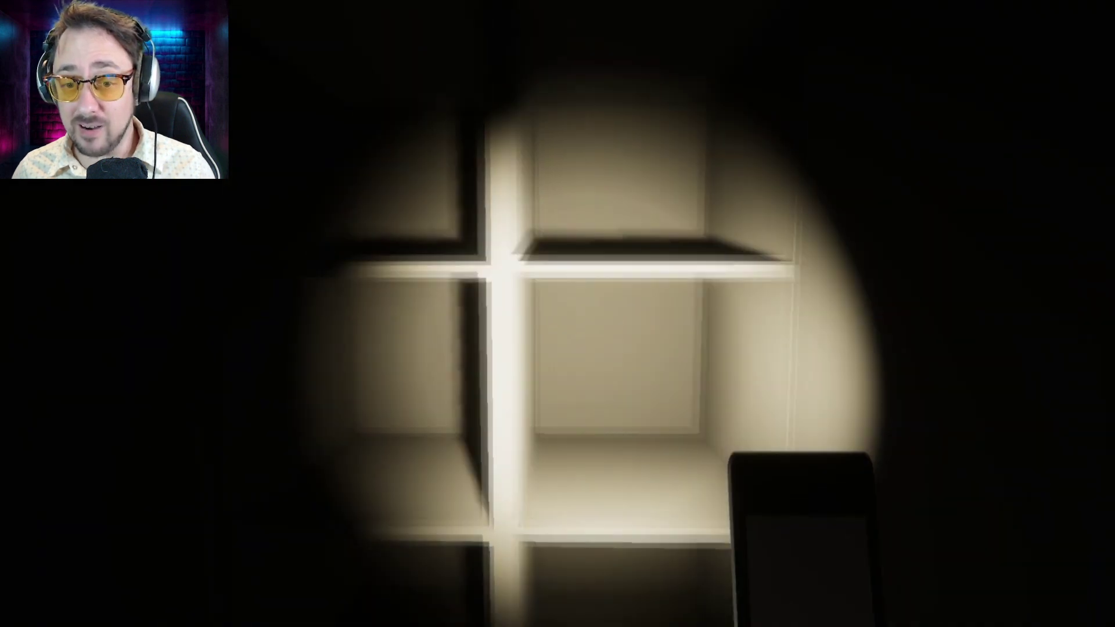
key("e")
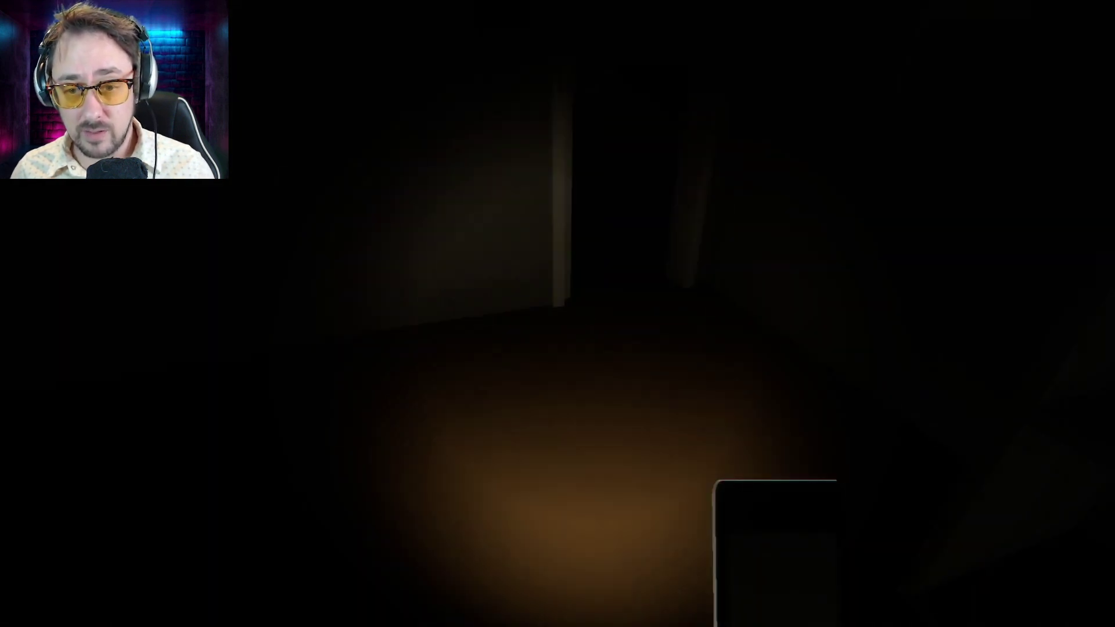
Walk into the dining room and look along the wall past the cabinets.
key("w")
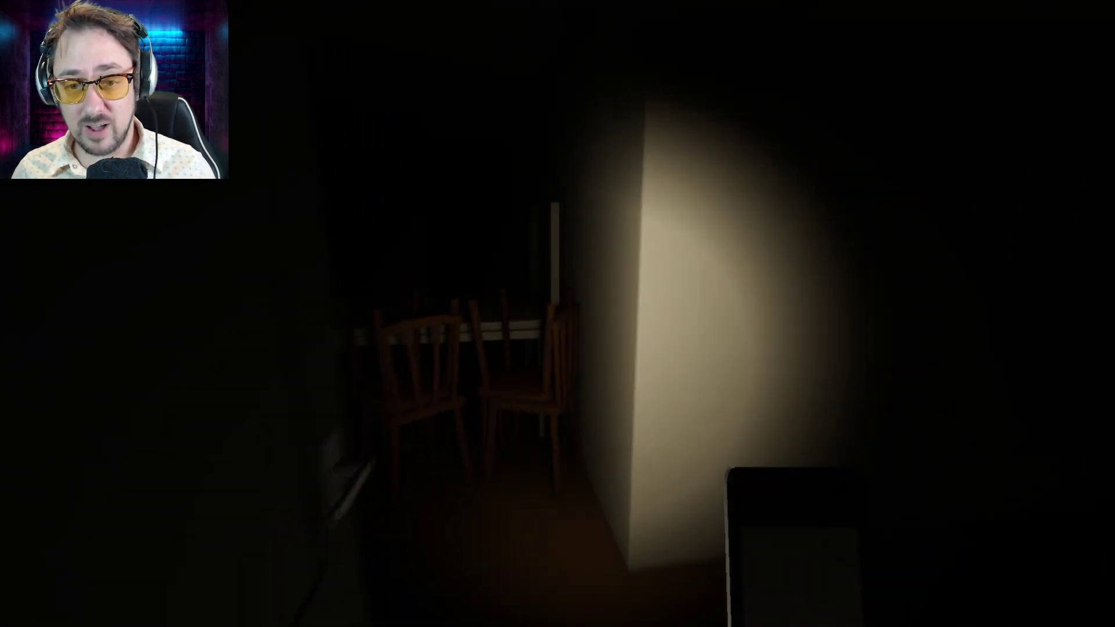
key("f")
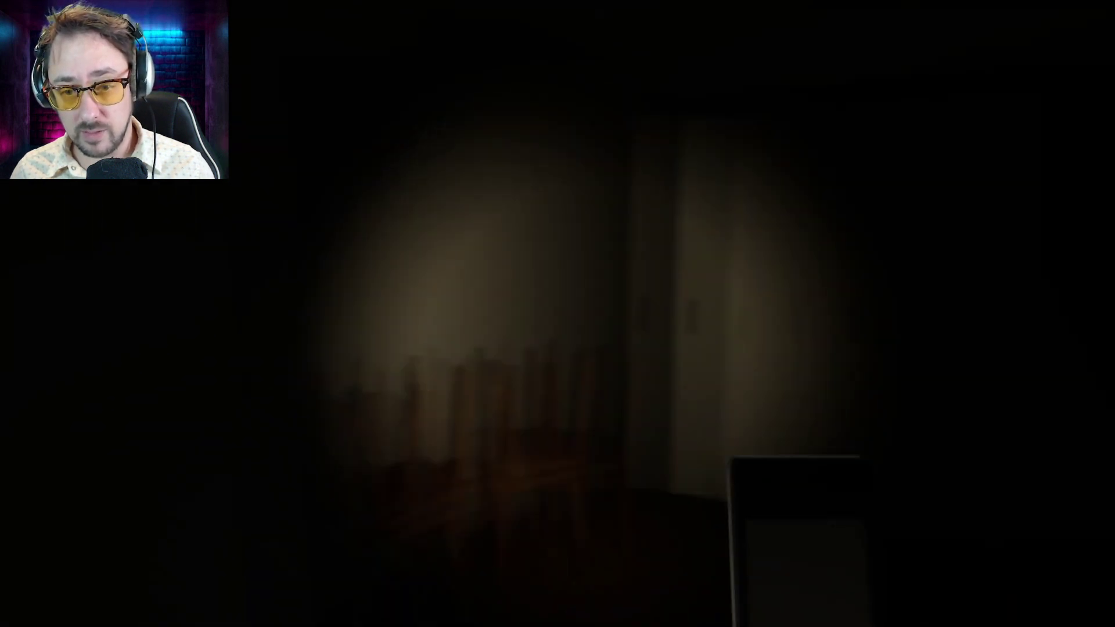
key("w")
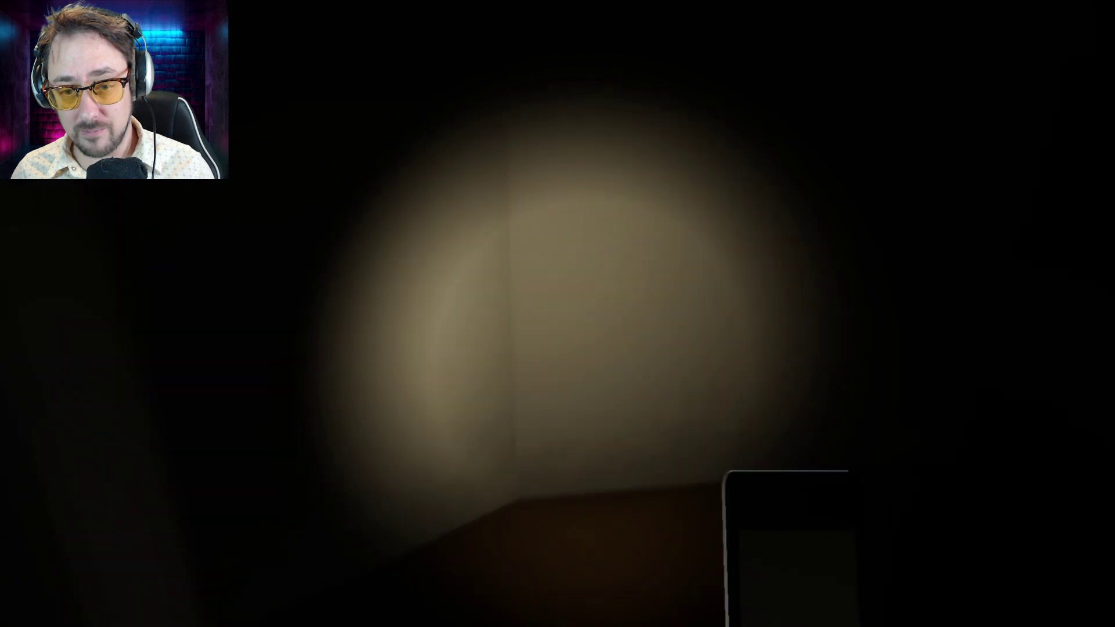
Return to the table and chairs, read the COLD note, and find the stair door locked.
key("w")
key("w")
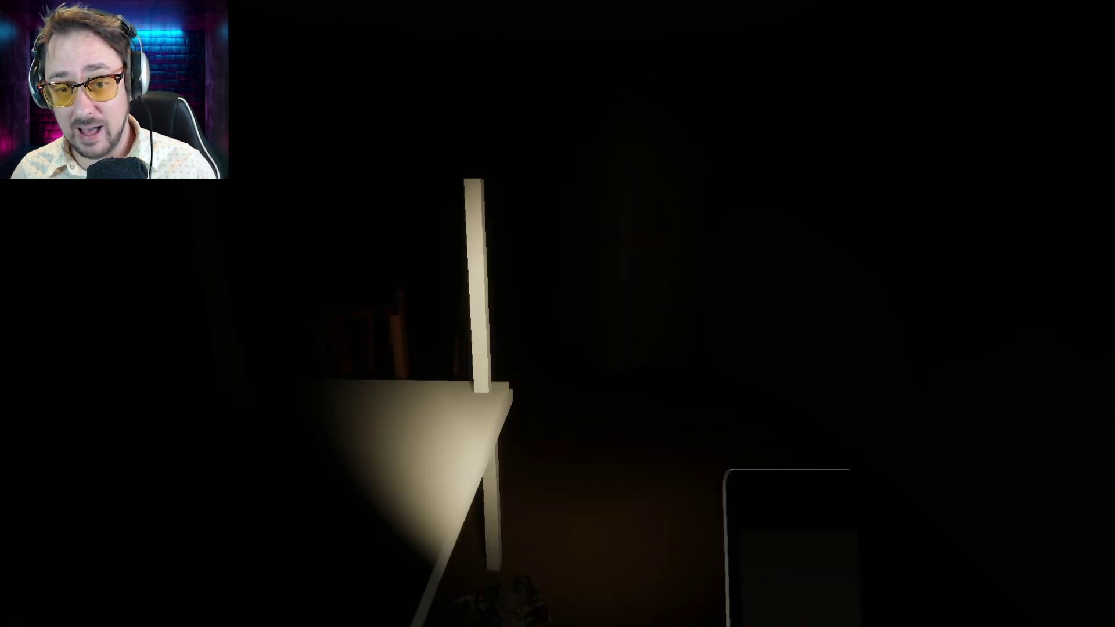
key("w")
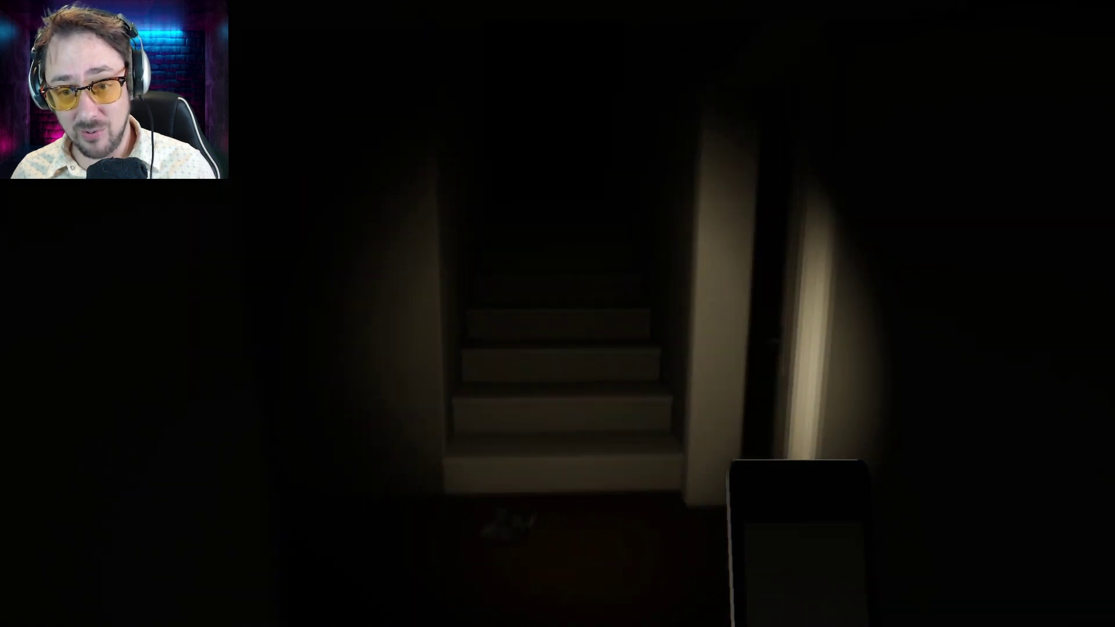
key("e")
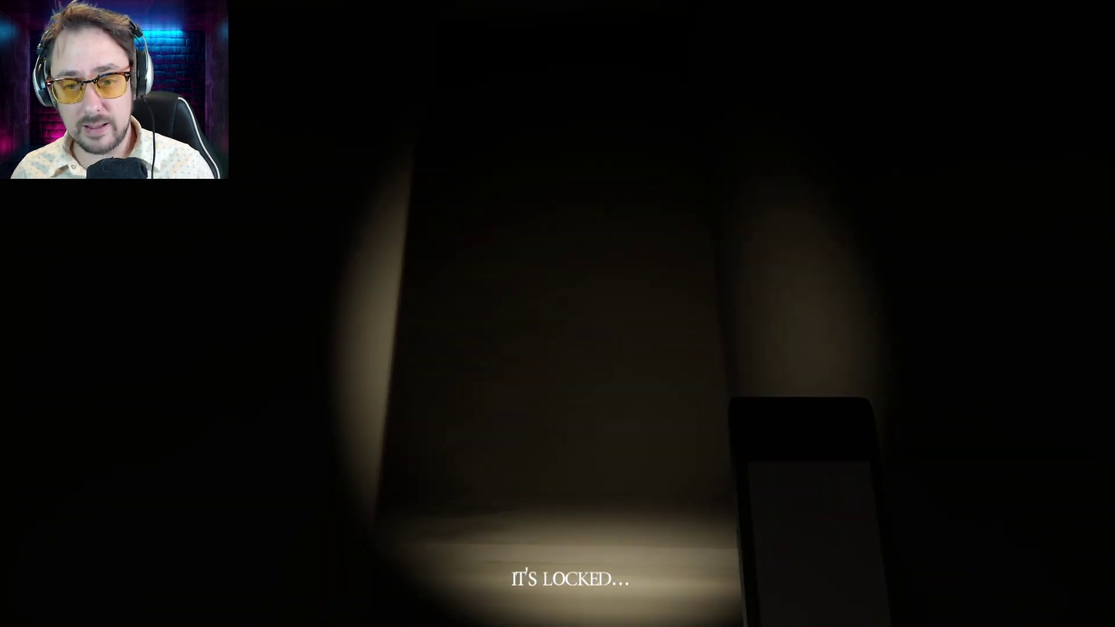